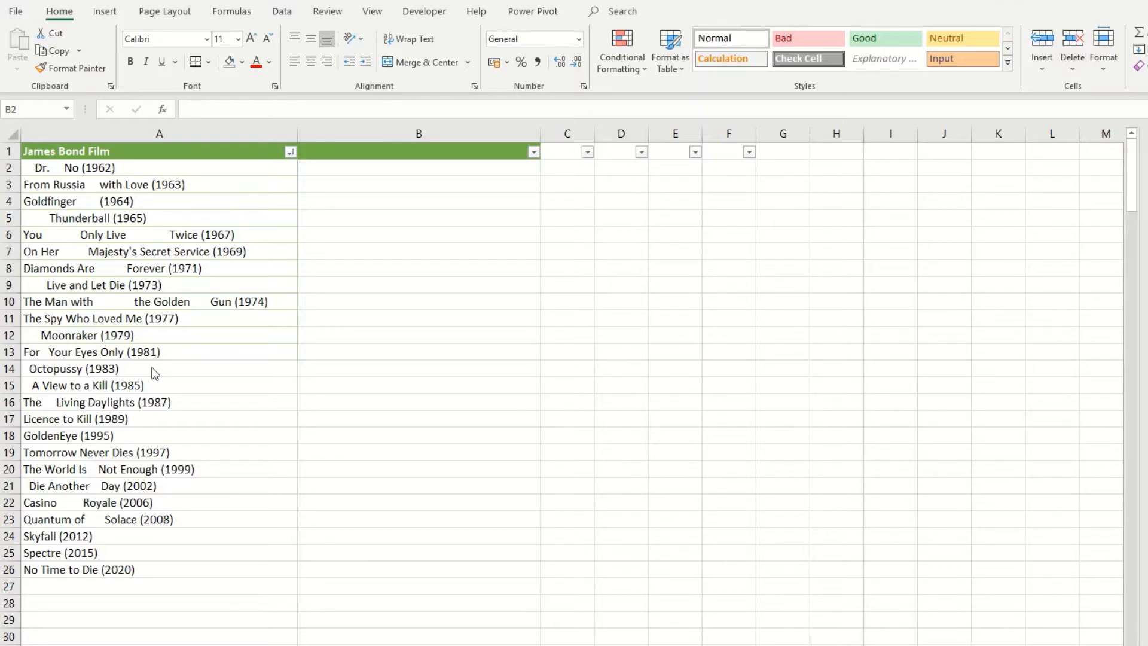
Step: Inspect the extra spaces in the first two film titles in column A
{"action": "double_click", "coordinate": [26, 167]}
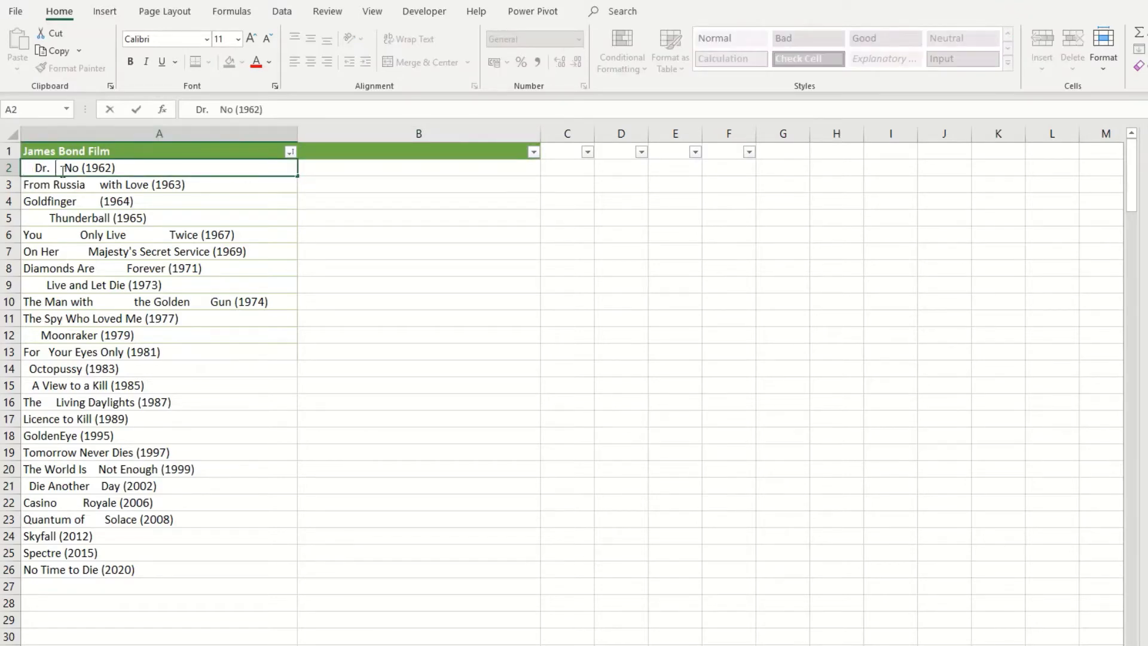
{"action": "key", "text": "Escape"}
{"action": "double_click", "coordinate": [210, 182]}
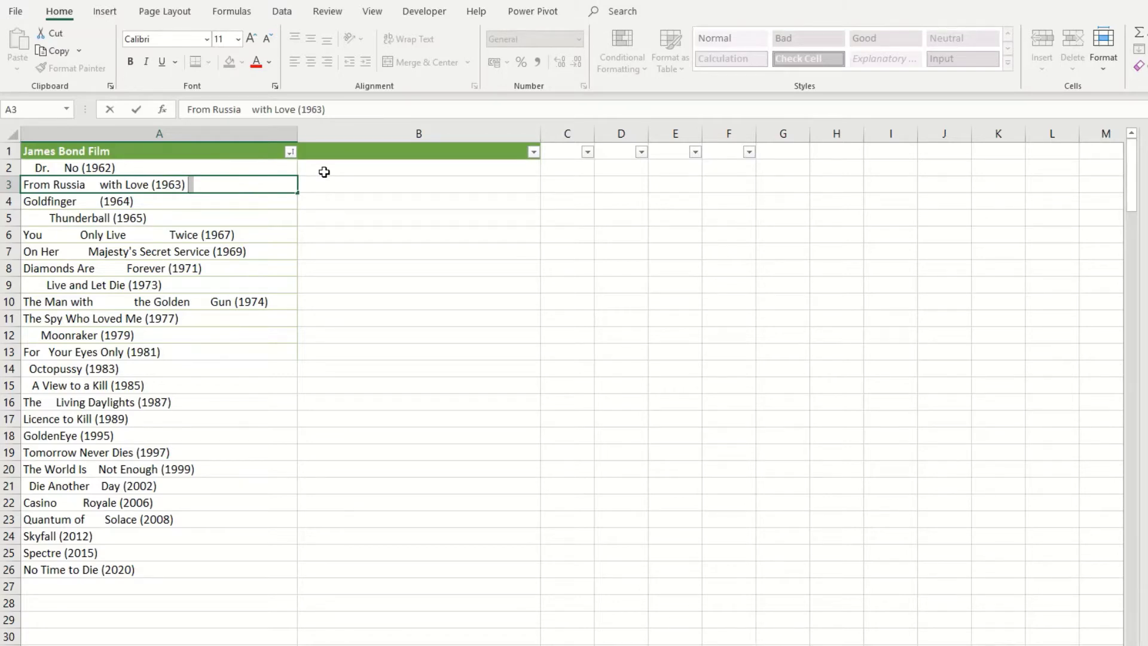
Step: Enter =TRIM(A2) in B2 so it shows 'Dr. No (1962)'
{"action": "left_click", "coordinate": [324, 172]}
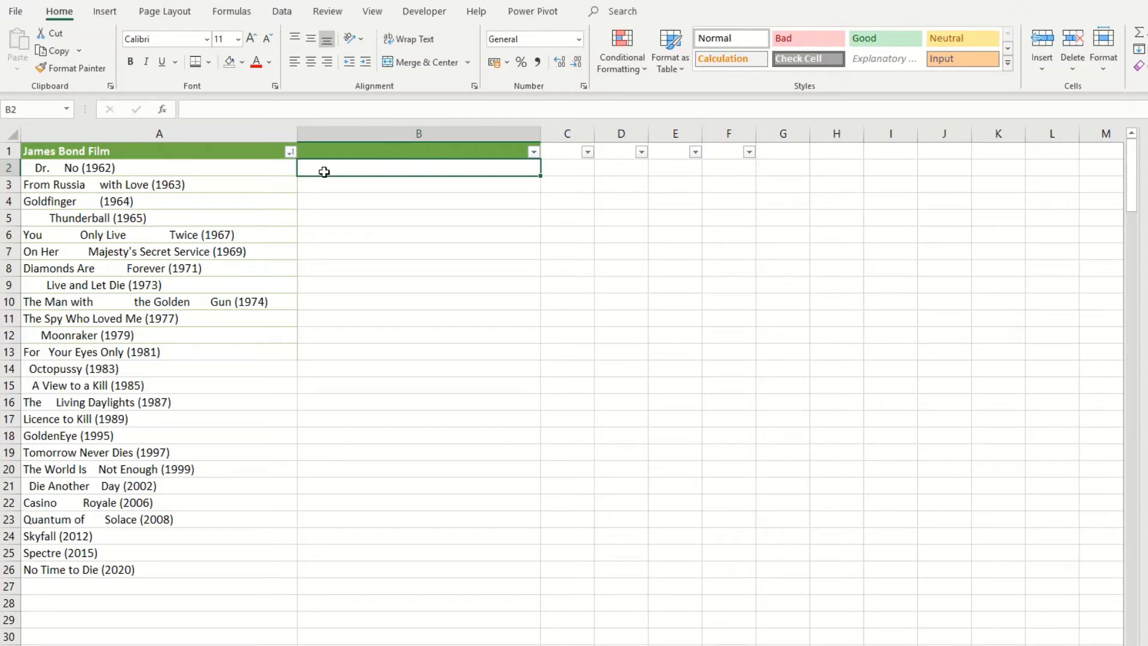
{"action": "type", "text": "=tri"}
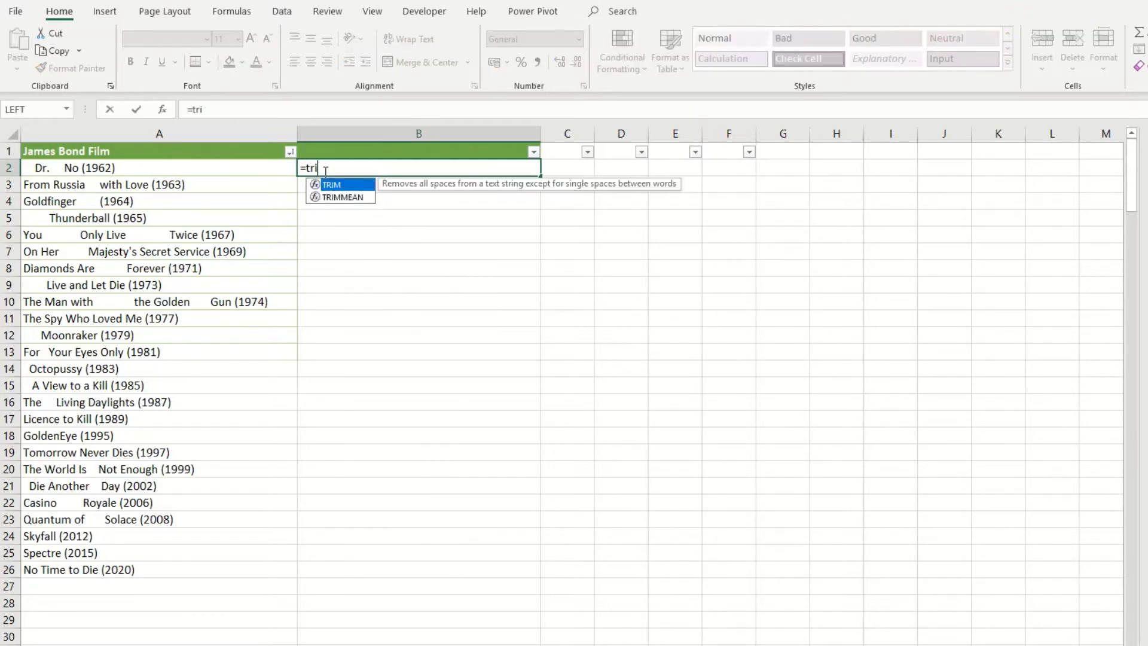
{"action": "key", "text": "Tab"}
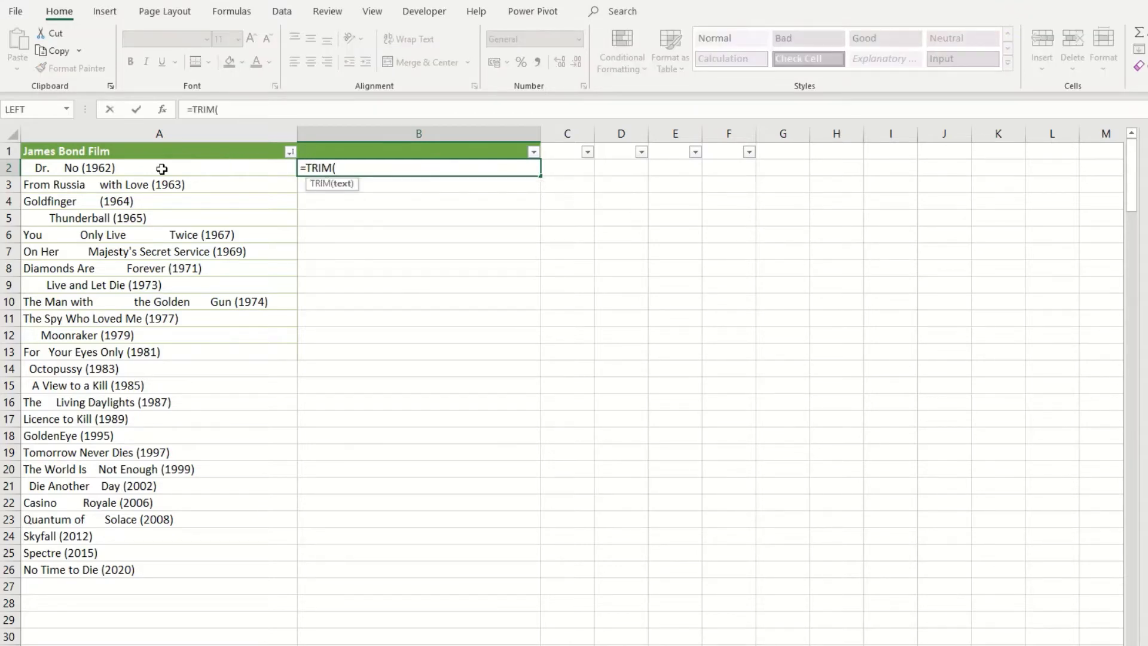
{"action": "left_click", "coordinate": [134, 167]}
{"action": "type", "text": ")"}
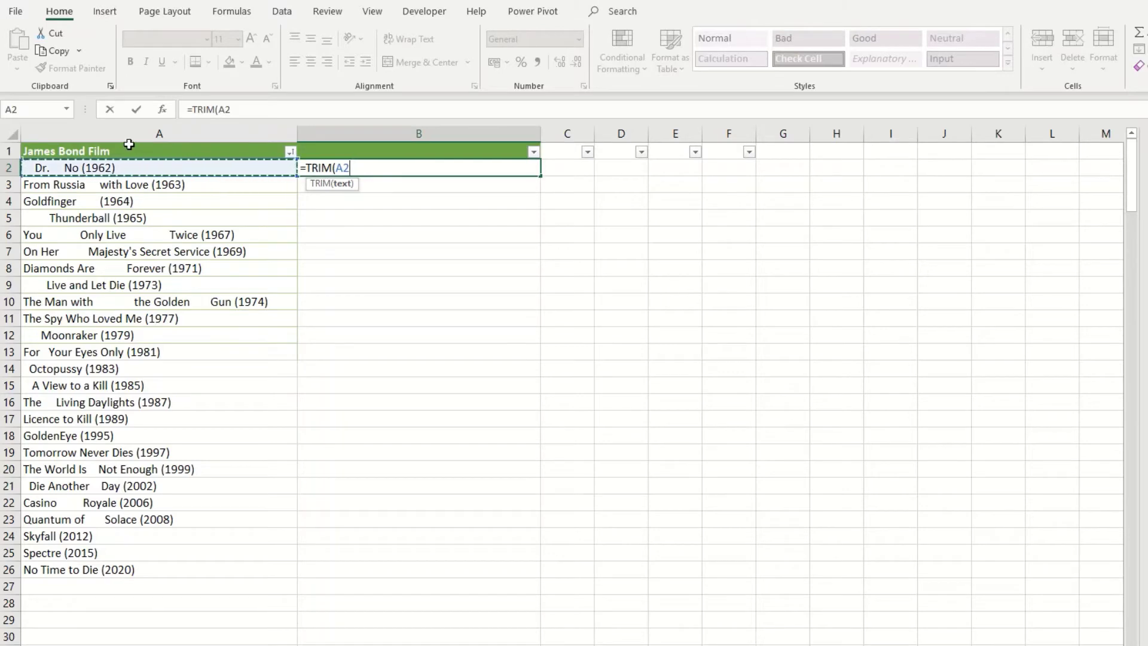
{"action": "key", "text": "Return"}
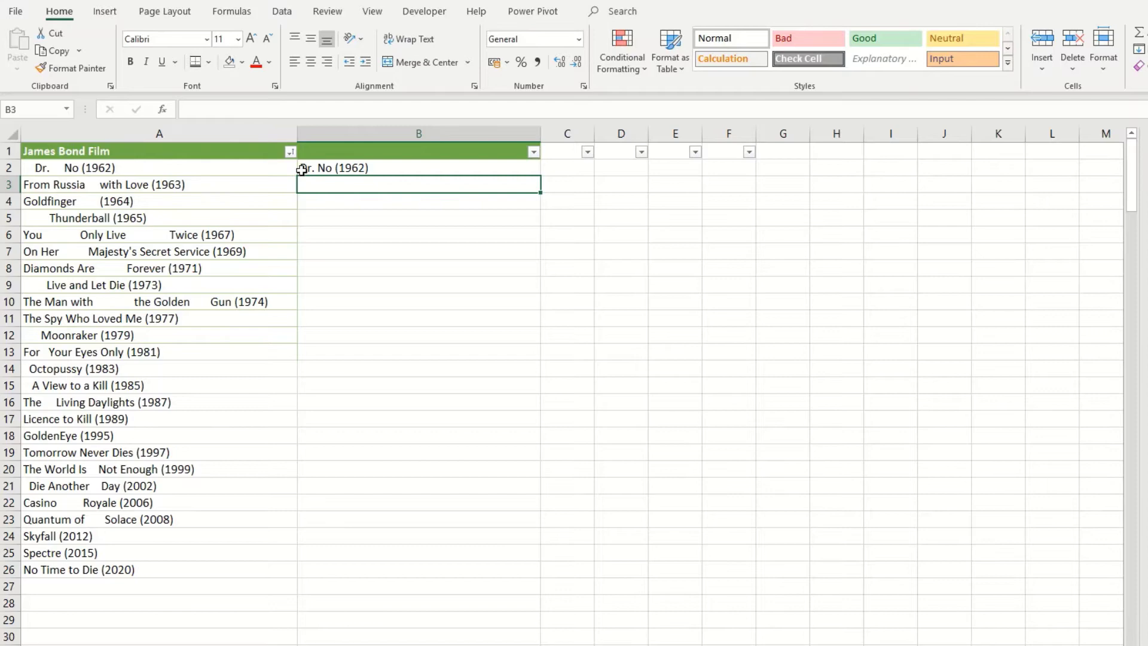
{"action": "left_click", "coordinate": [345, 169]}
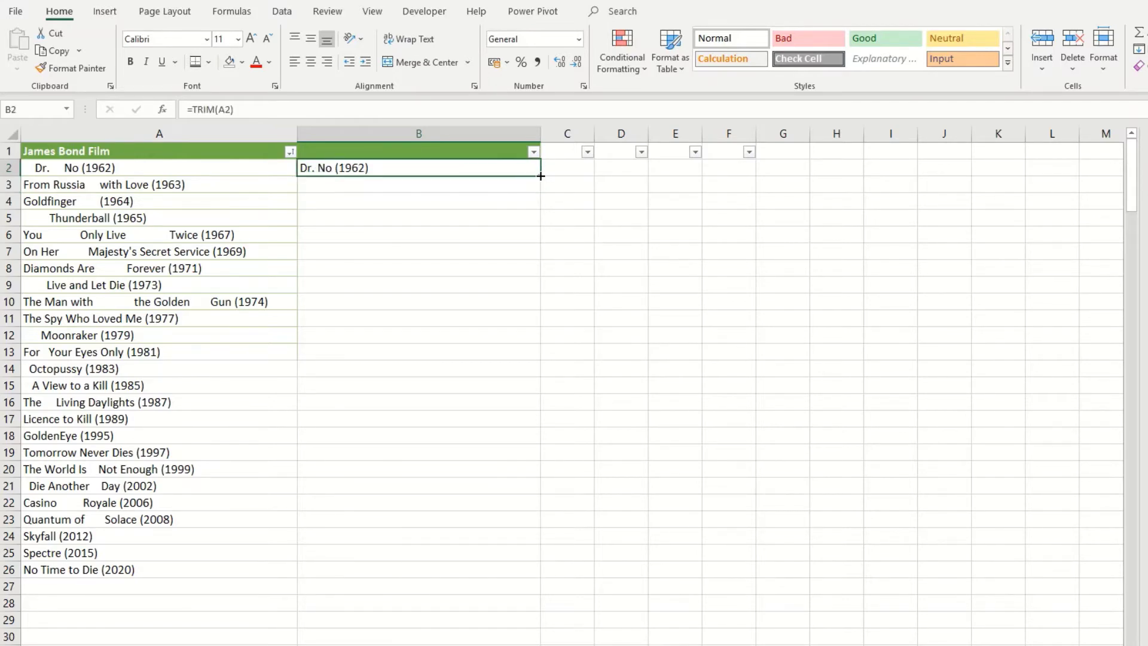
Step: Fill the TRIM formula down to B26, then paste B2:B26 back as values
{"action": "left_click_drag", "start_coordinate": [540, 176], "coordinate": [524, 584]}
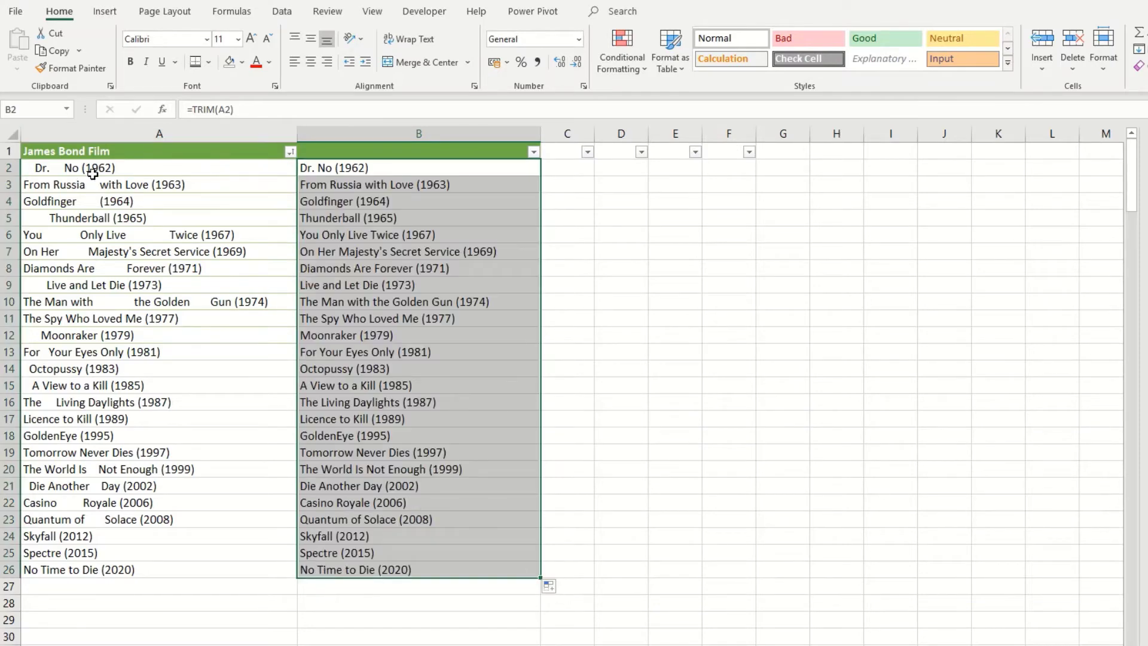
{"action": "left_click", "coordinate": [357, 184]}
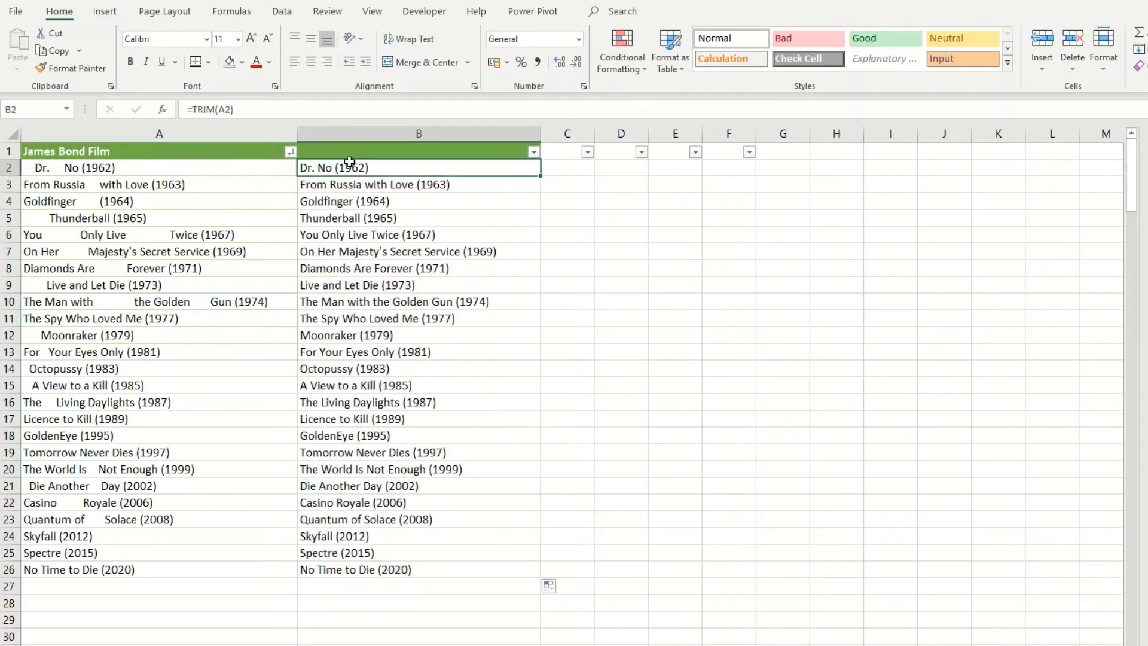
{"action": "left_click", "coordinate": [352, 164]}
{"action": "left_click", "coordinate": [361, 571], "text": "shift"}
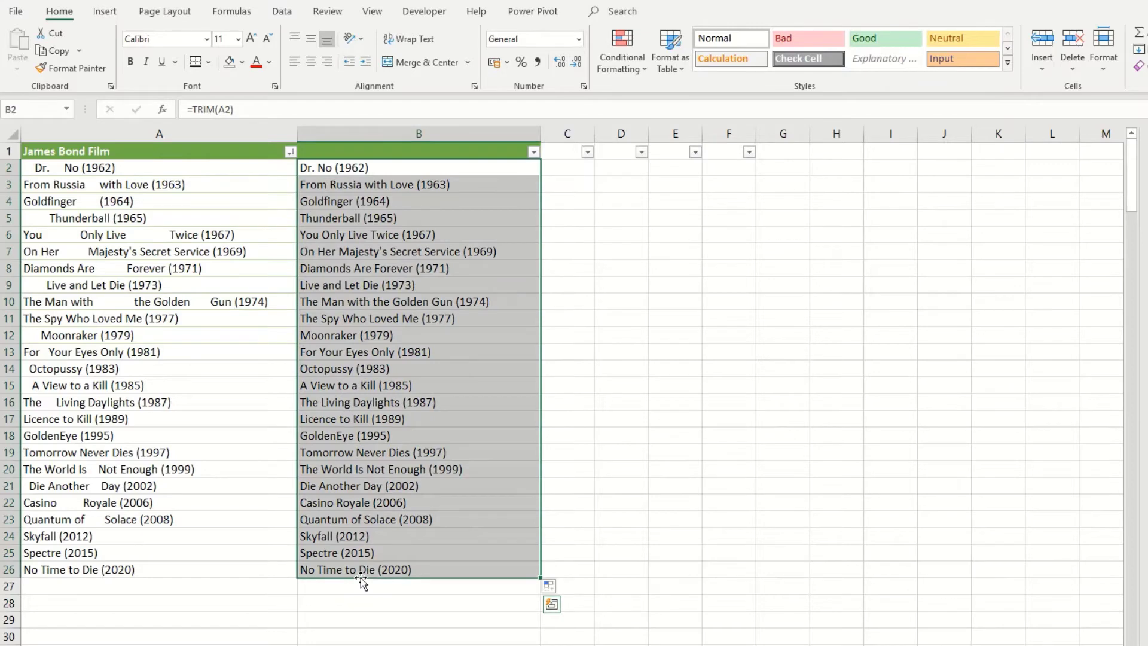
{"action": "key", "text": "ctrl+c"}
{"action": "key", "text": "ctrl+alt+v"}
{"action": "key", "text": "Down"}
{"action": "key", "text": "Down"}
{"action": "key", "text": "Return"}
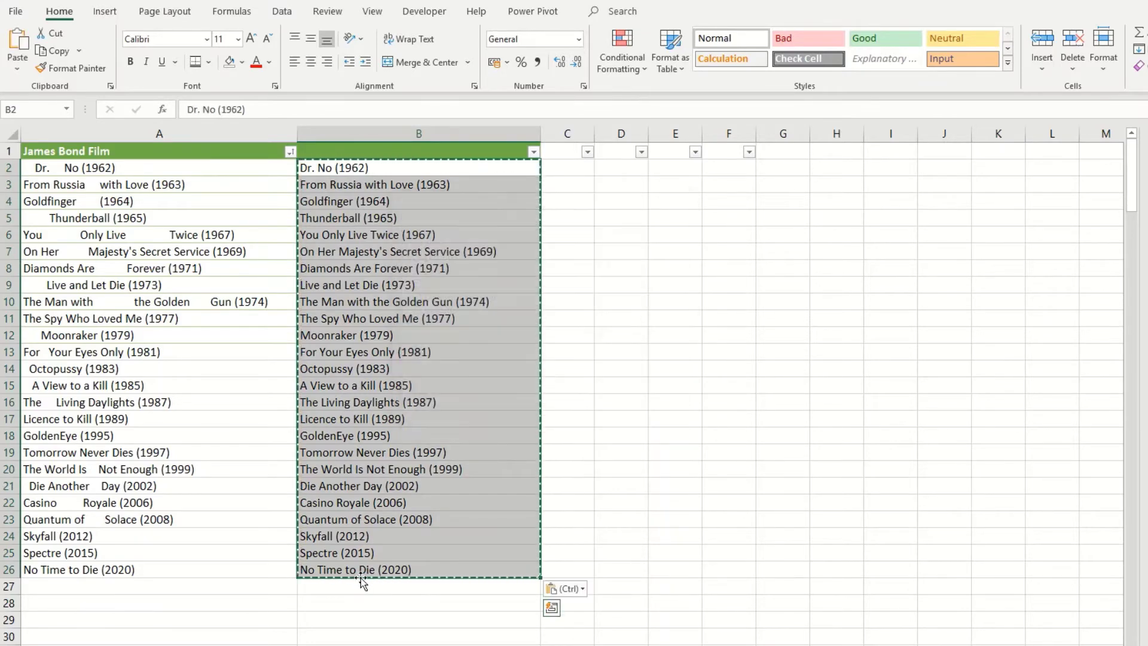
{"action": "double_click", "coordinate": [254, 183]}
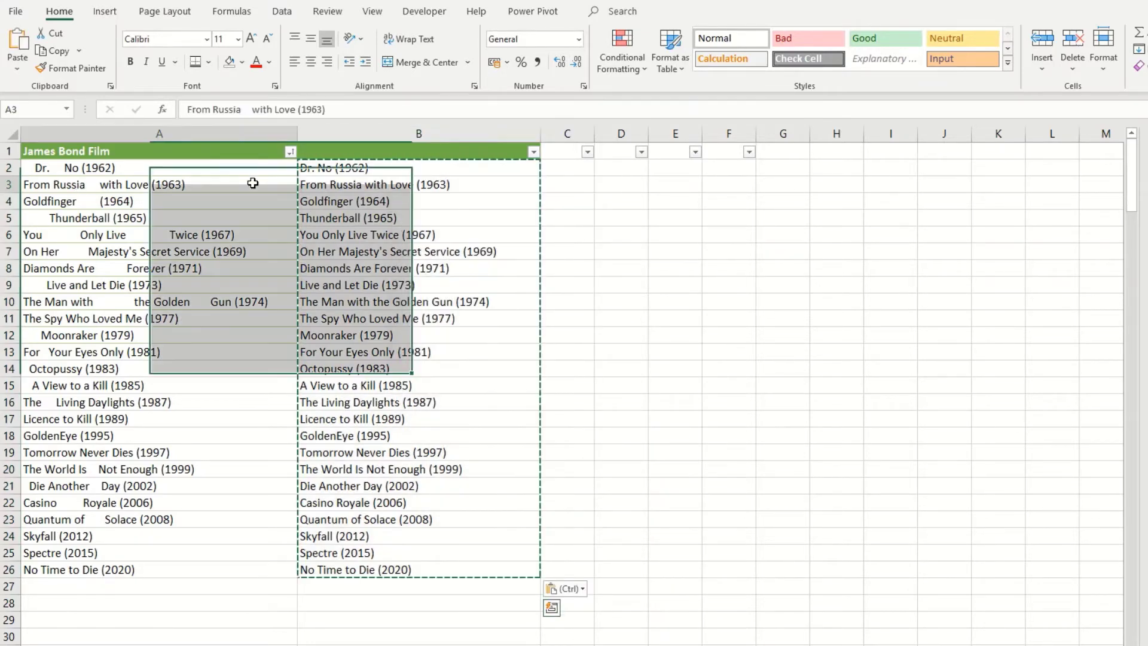
{"action": "left_click", "coordinate": [494, 184]}
{"action": "double_click", "coordinate": [445, 185]}
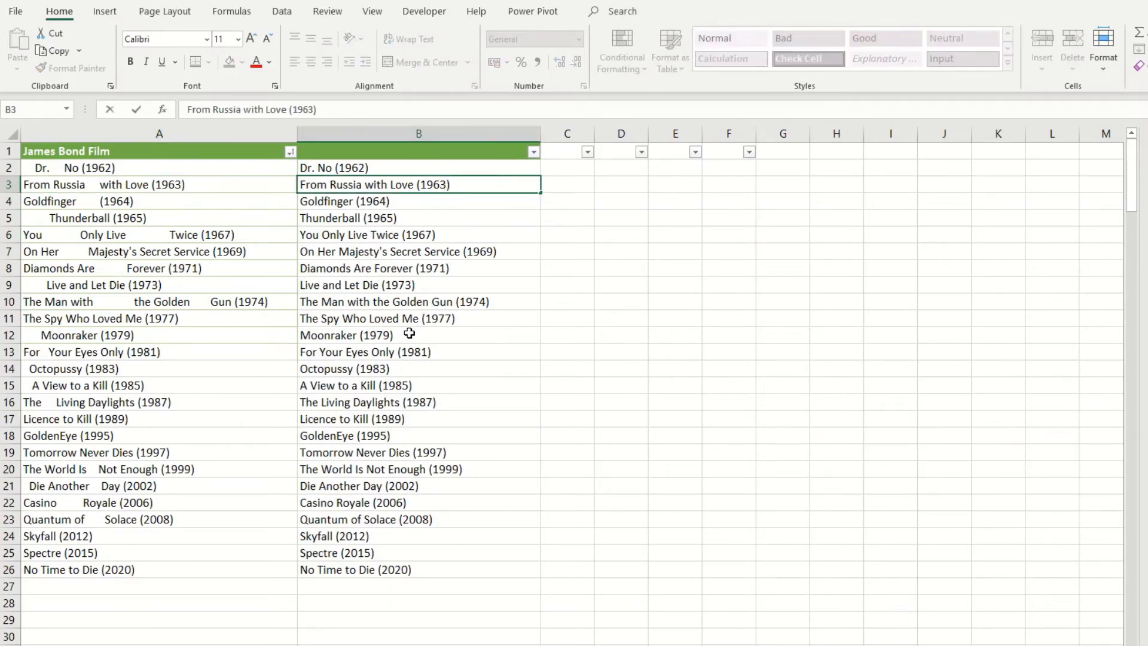